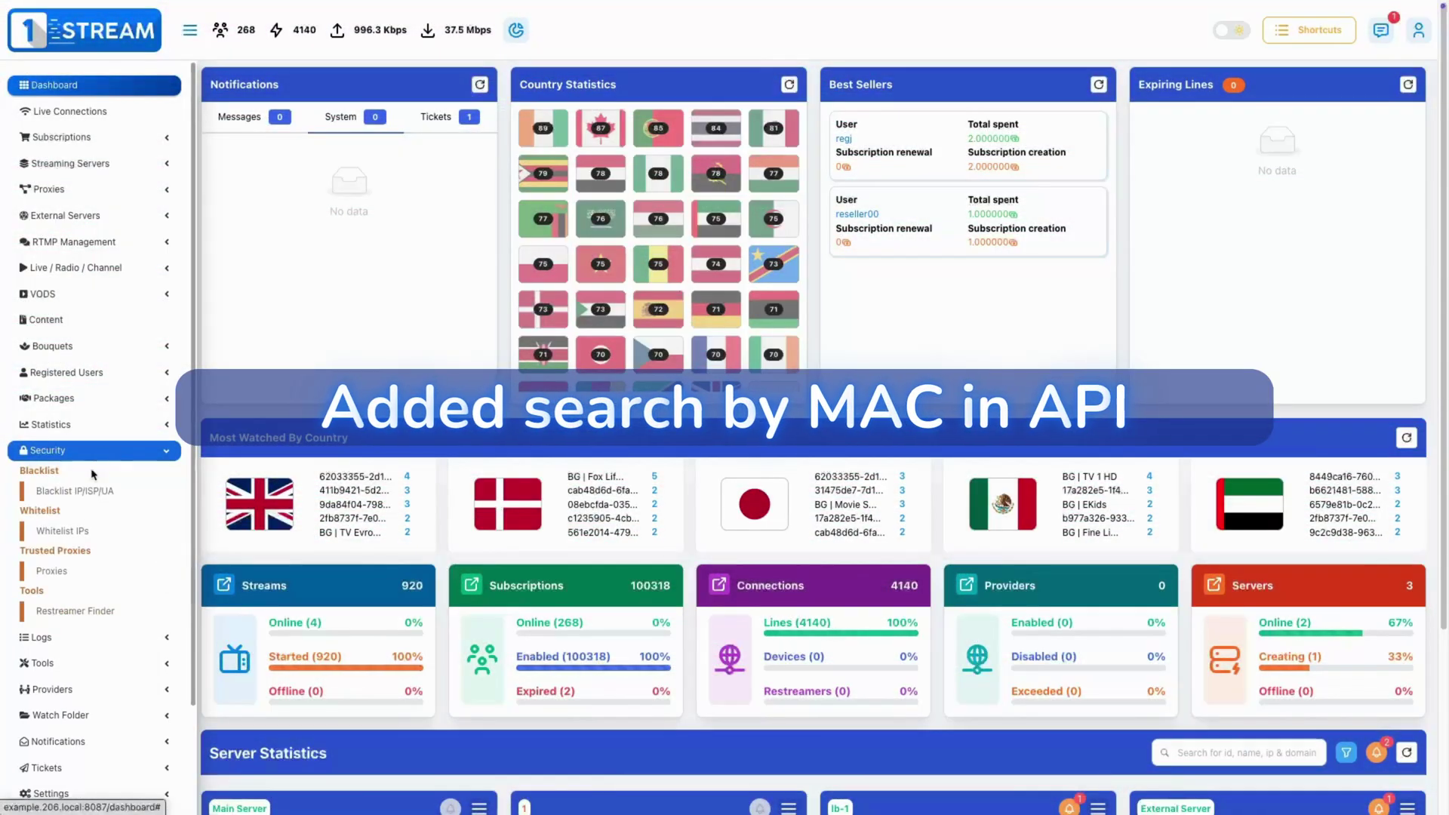
Open the Blacklist IP/ISP/User Agent page and bring up the Add in Blacklist form
{"action": "left_click", "coordinate": [84, 492]}
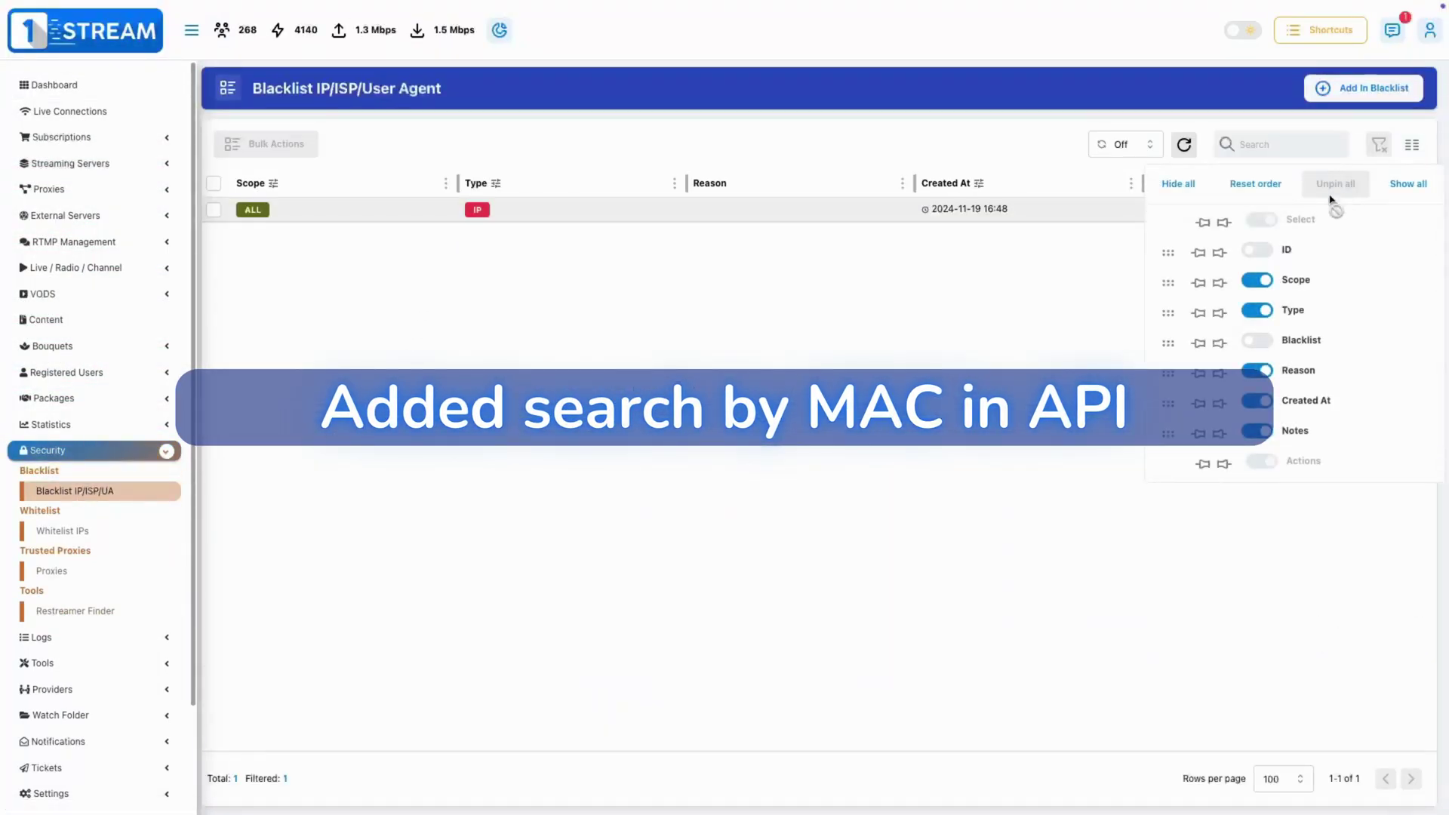
{"action": "left_click", "coordinate": [1375, 91]}
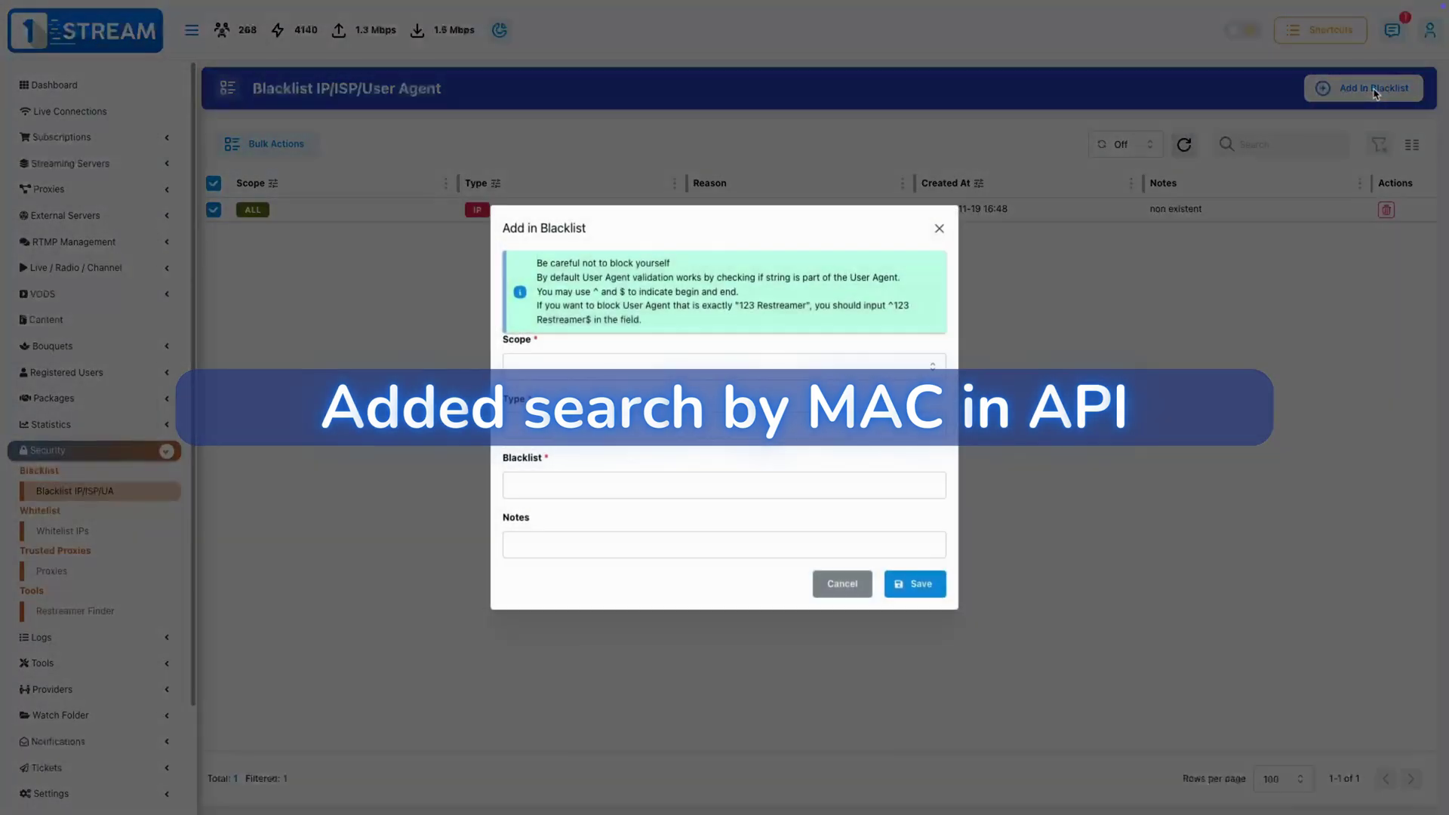